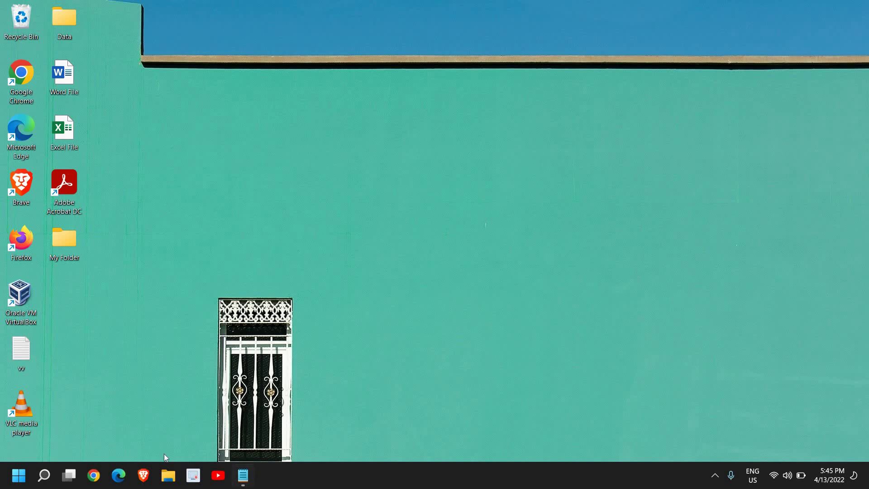
Search for 'Windows 11 download' in Edge and maximize the browser window
click(118, 475)
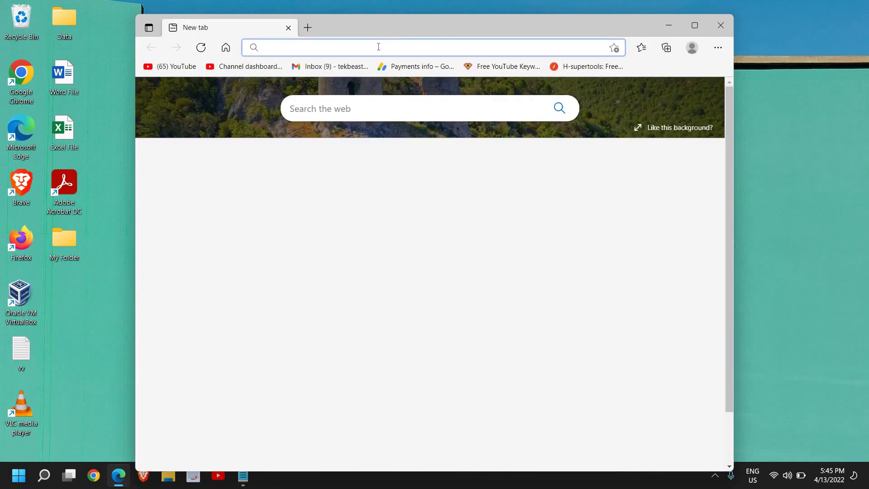
text(Windows 11 download)
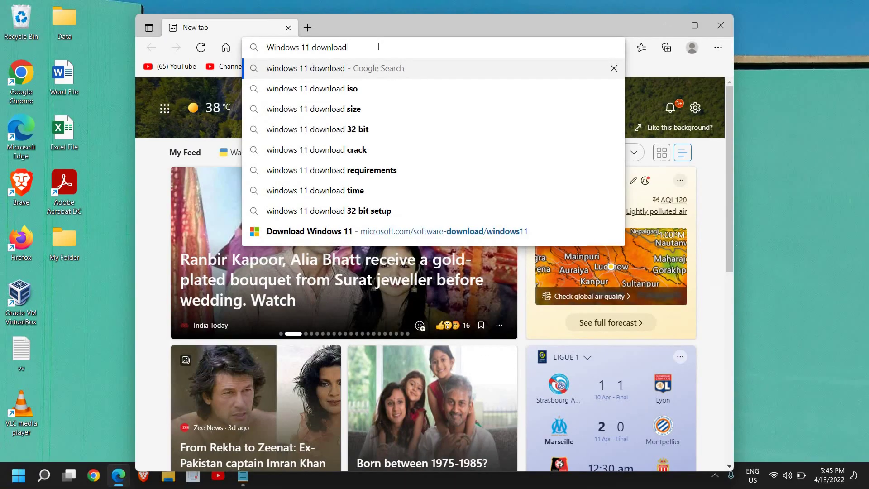
key(Return)
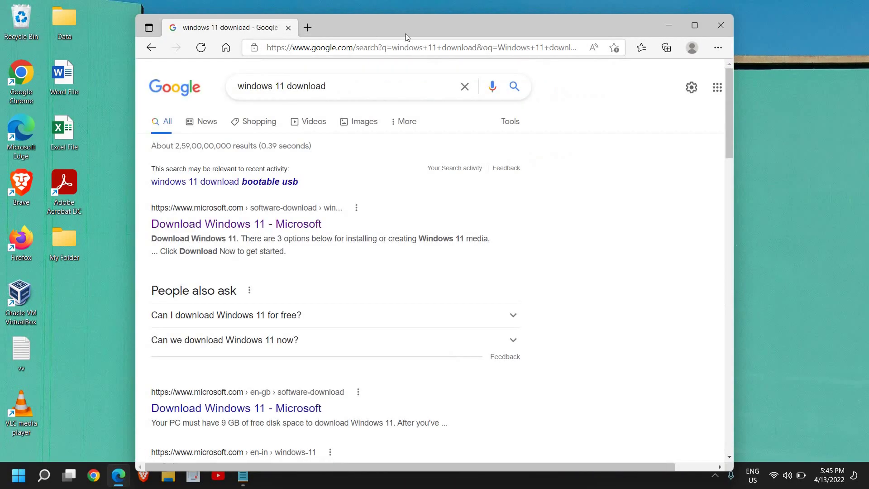
click(695, 26)
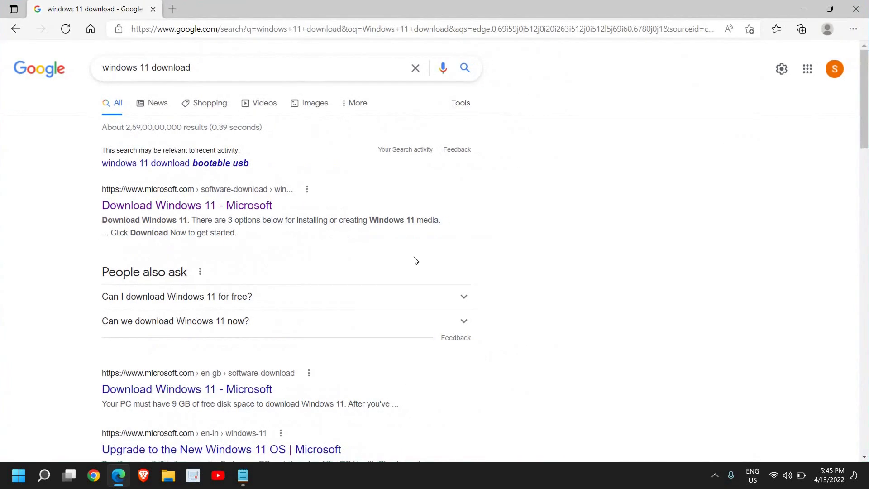
From Microsoft's Download Windows 11 page, download and run Windows11InstallationAssistant.exe
click(158, 204)
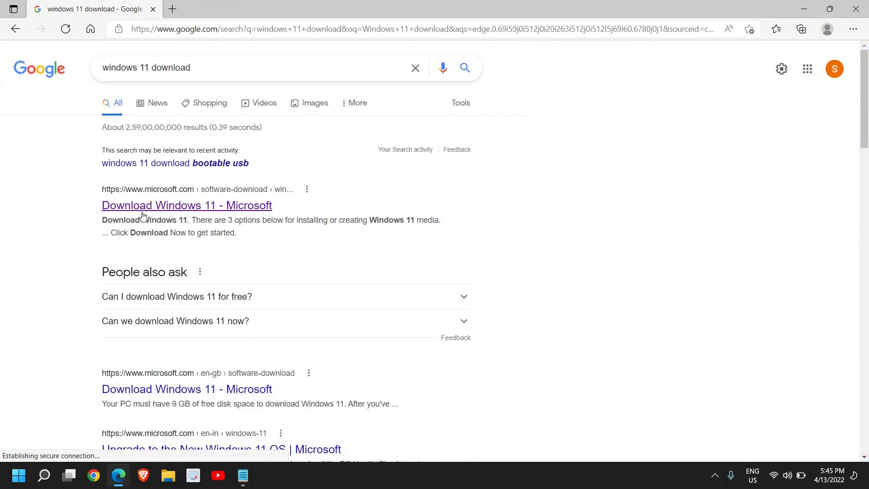
click(202, 209)
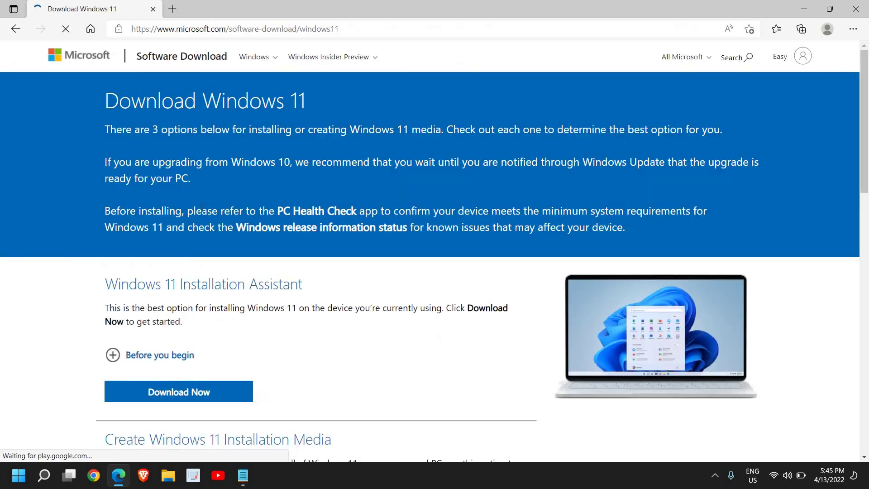
scroll(320, 209, down, 3)
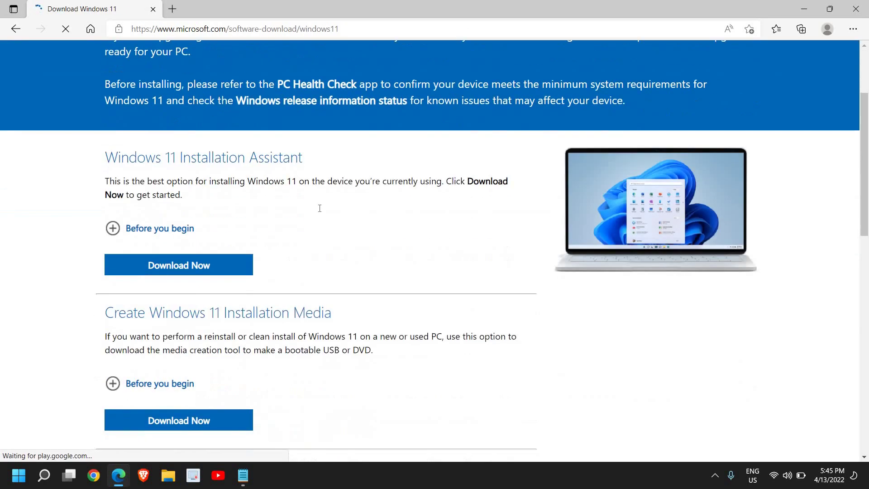
scroll(320, 207, down, 1)
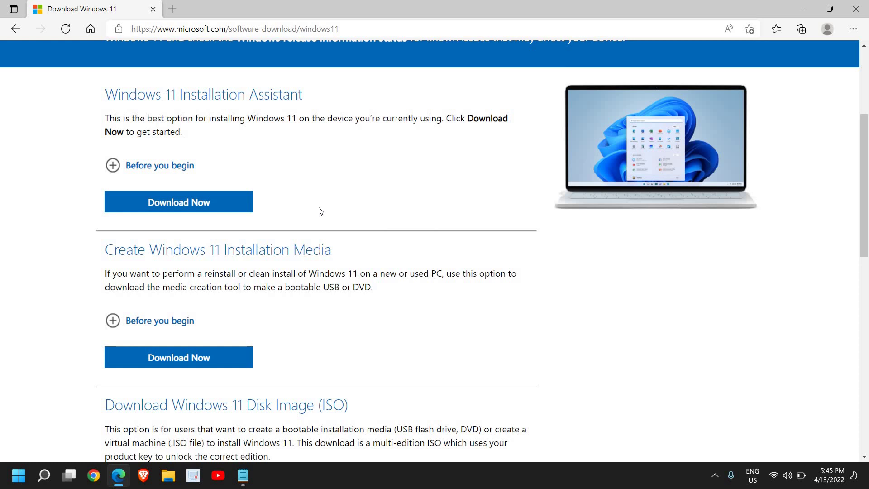
scroll(361, 226, up, 3)
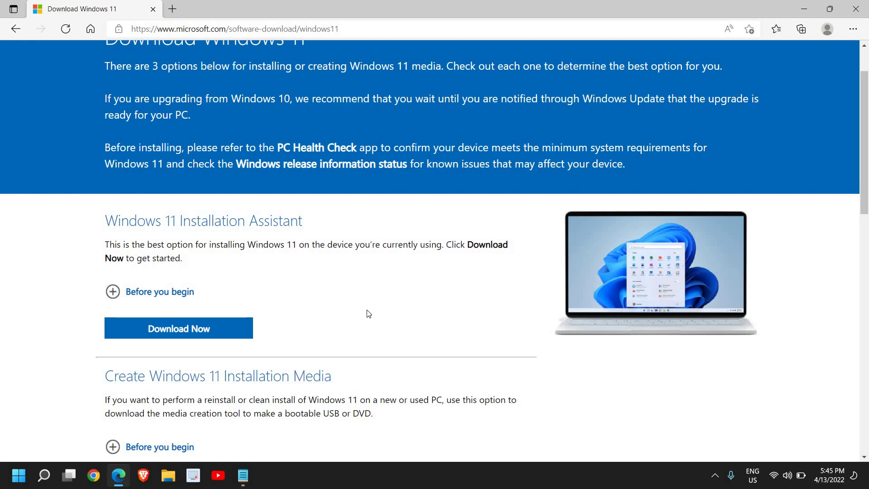
click(210, 330)
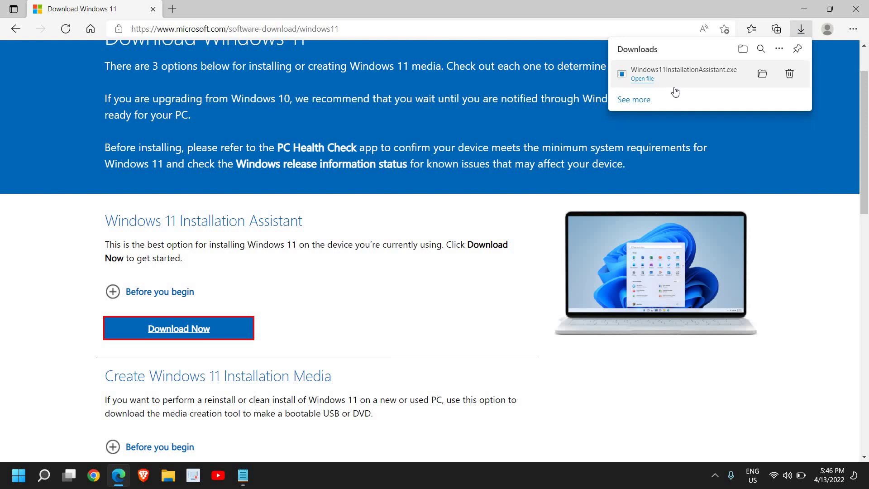
click(642, 80)
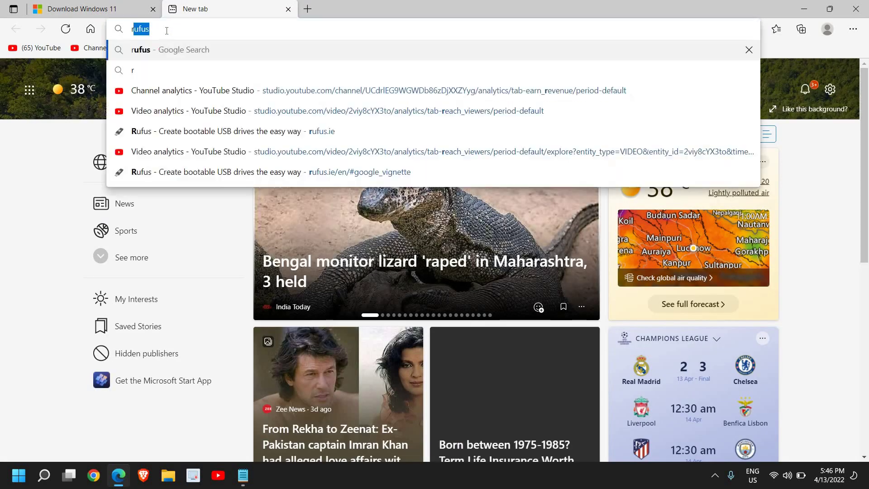
Search Google for 'rufus' in a new tab to list the rufus.ie site
text(ufus)
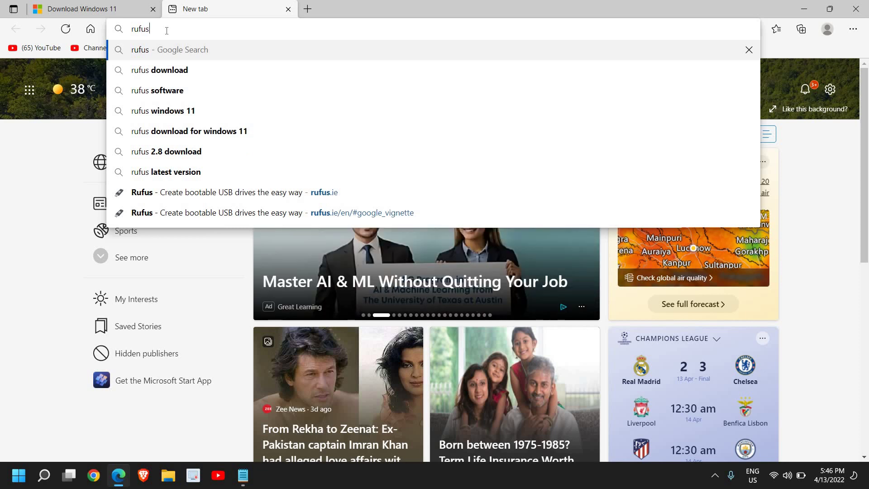
key(Return)
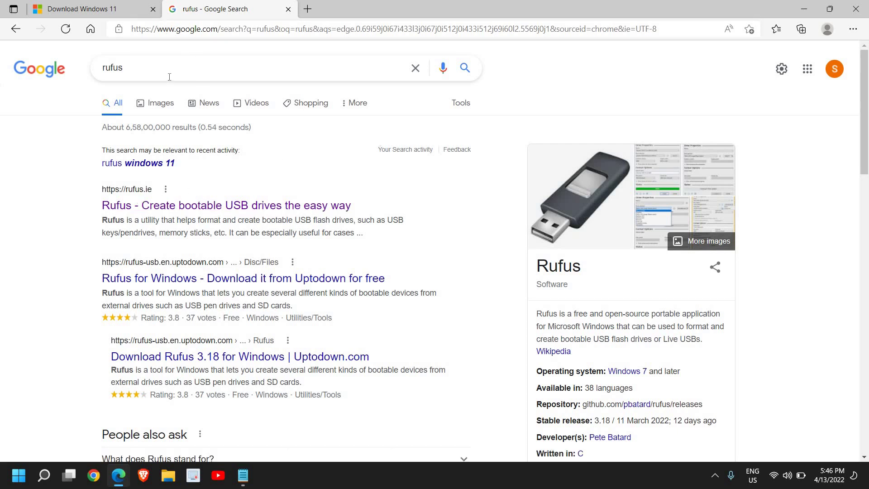
click(153, 73)
click(14, 209)
Download Rufus 3.18 from rufus.ie, launch it, and minimize Edge
click(179, 210)
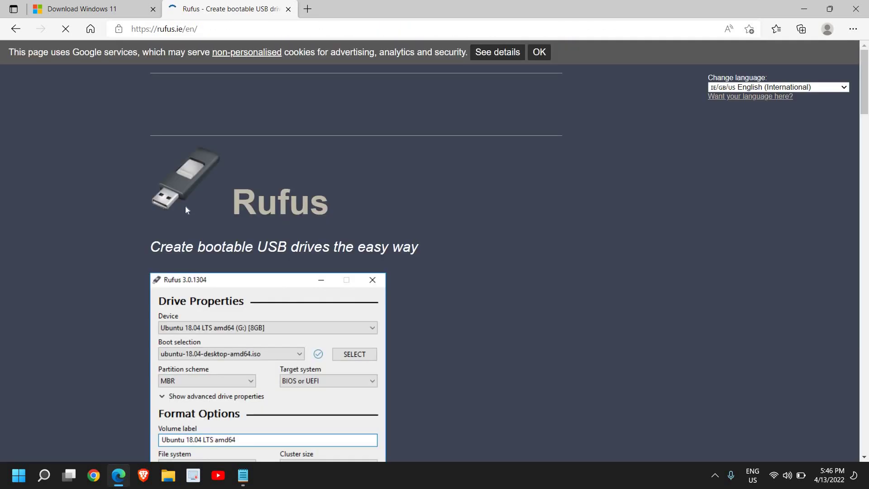
scroll(195, 202, down, 7)
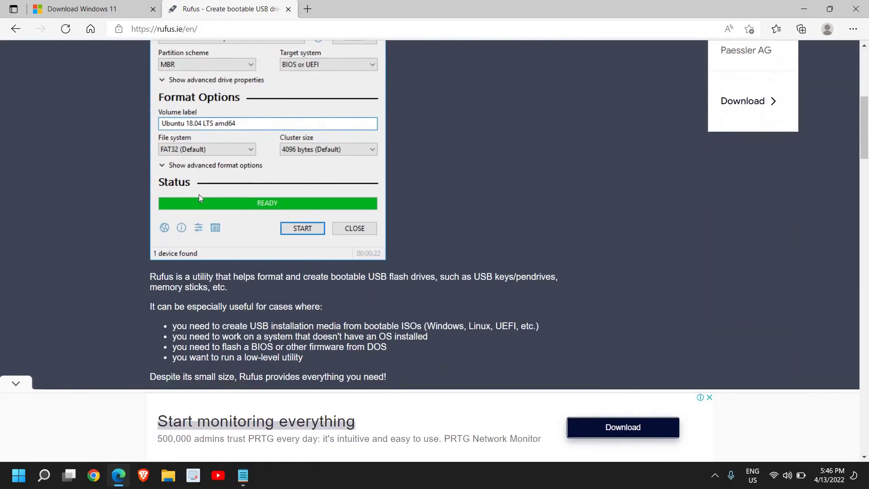
scroll(200, 194, up, 4)
scroll(199, 194, down, 10)
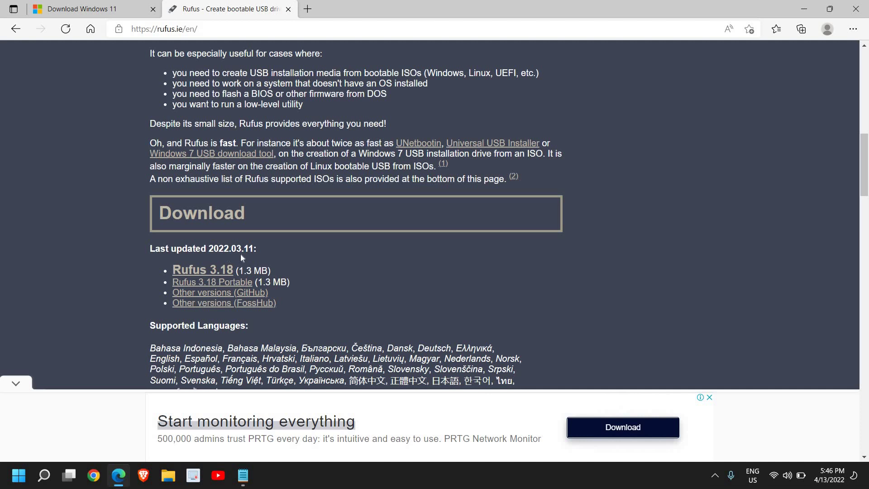
click(216, 271)
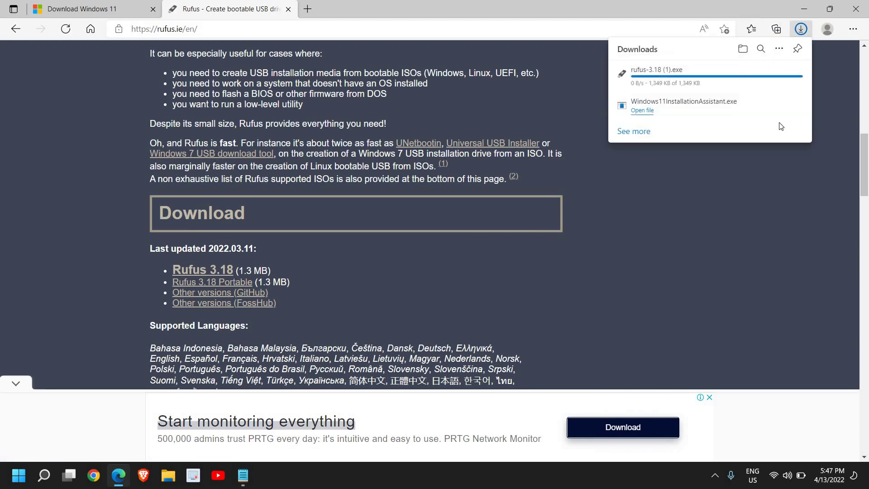
mouse_move(645, 84)
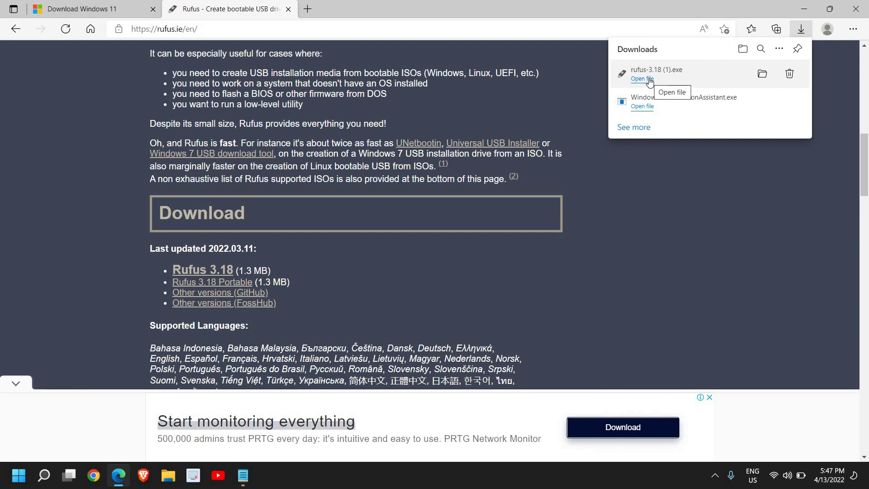
click(649, 82)
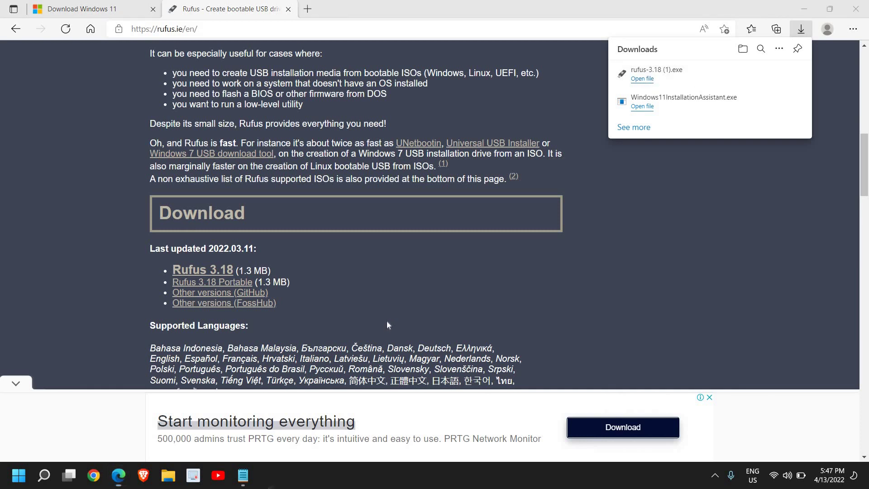
click(802, 9)
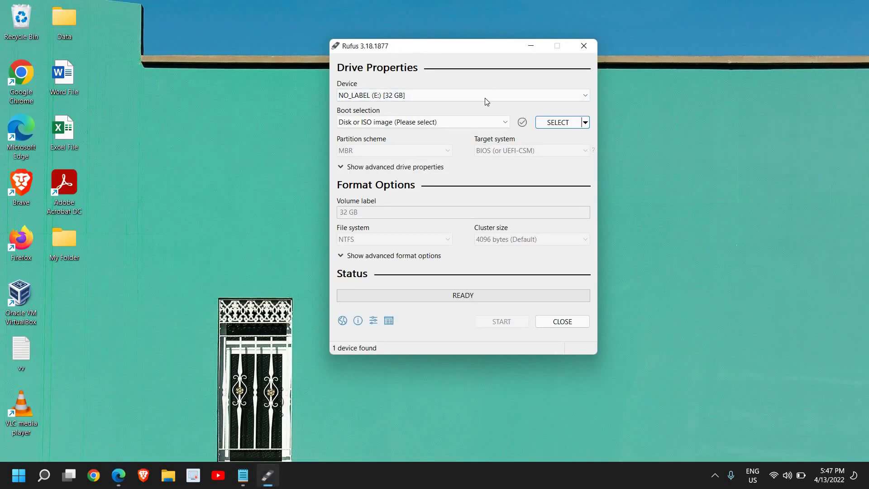
Select the 32 GB NO_LABEL (E:) drive and keep 'Disk or ISO image' as boot selection
click(470, 94)
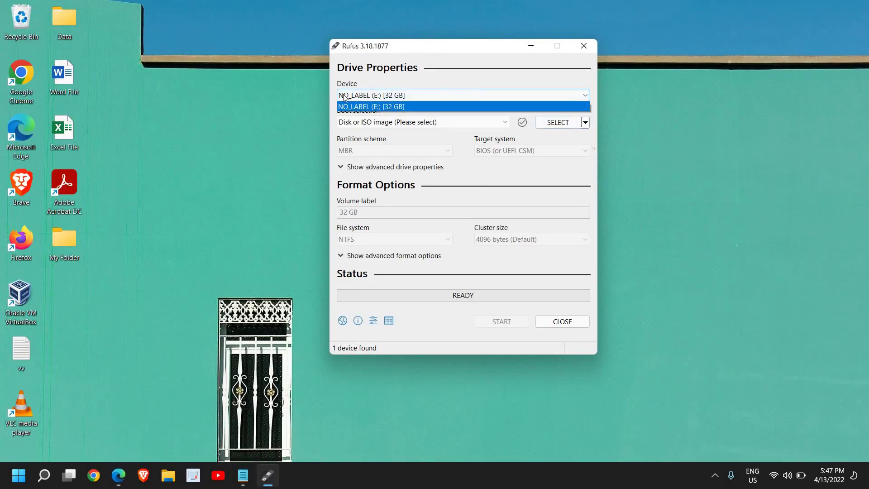
click(363, 107)
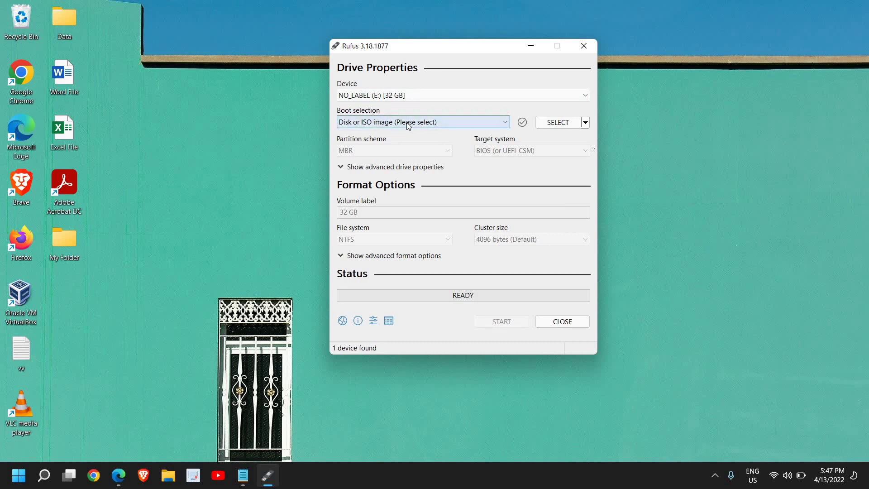
click(432, 126)
click(433, 127)
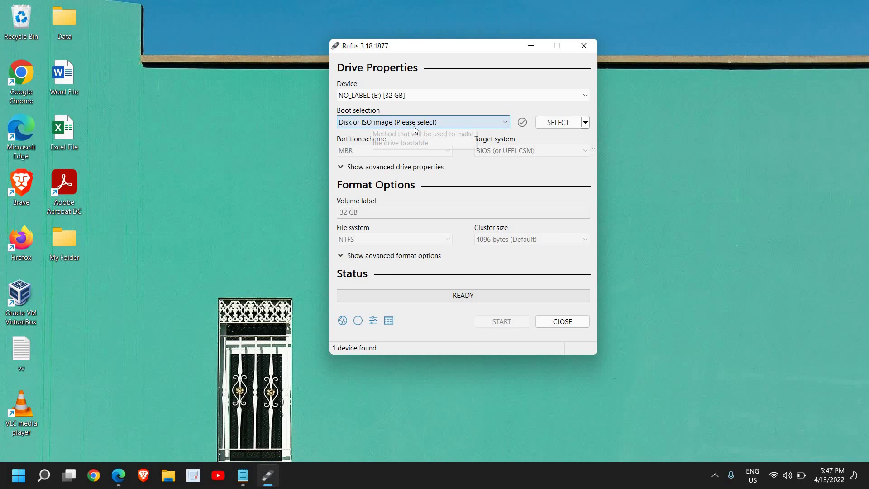
On the Download Windows 11 page, choose Windows 11 (multi-edition ISO) and submit it for download
click(118, 474)
scroll(302, 277, up, 5)
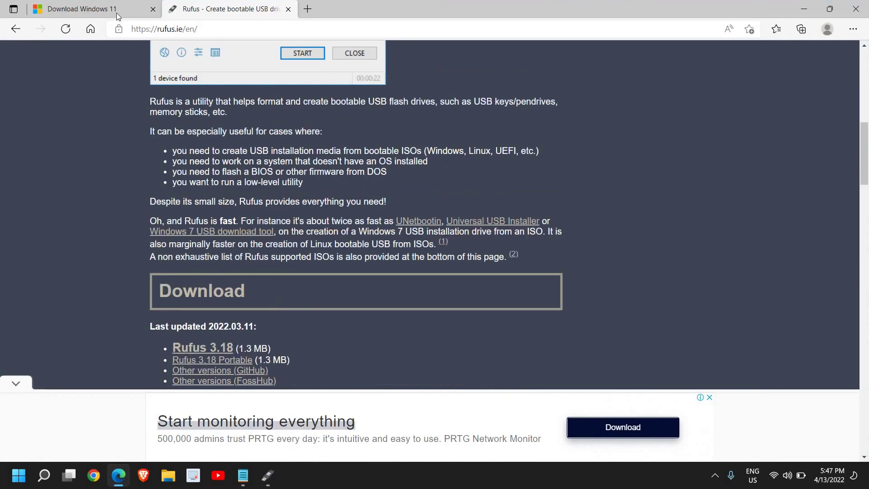
click(115, 11)
scroll(270, 300, down, 5)
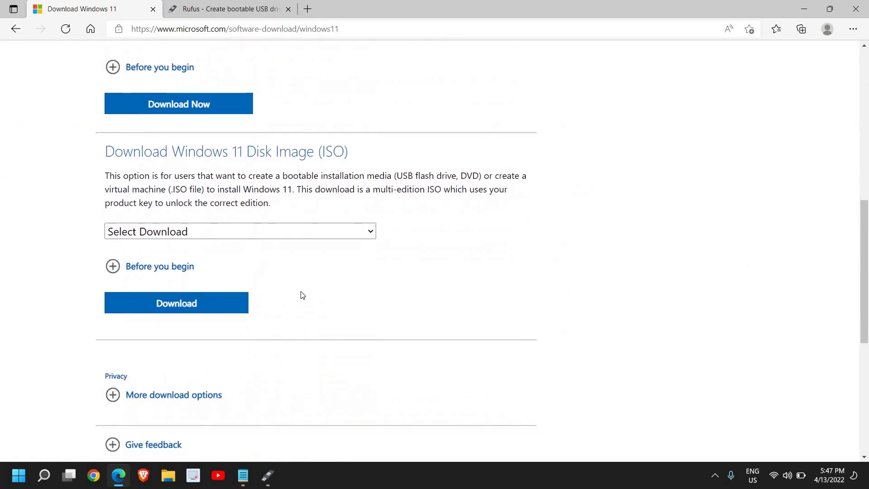
scroll(301, 295, down, 3)
scroll(301, 289, up, 7)
scroll(301, 286, up, 1)
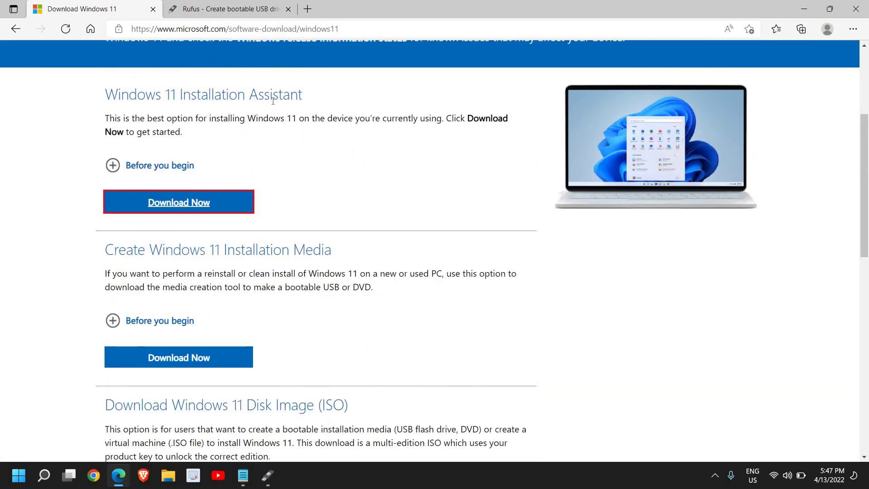
scroll(273, 100, down, 6)
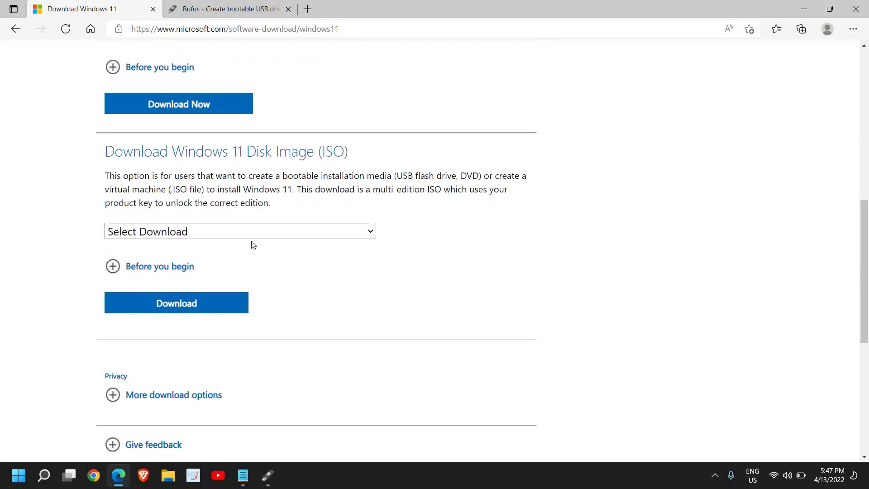
click(239, 228)
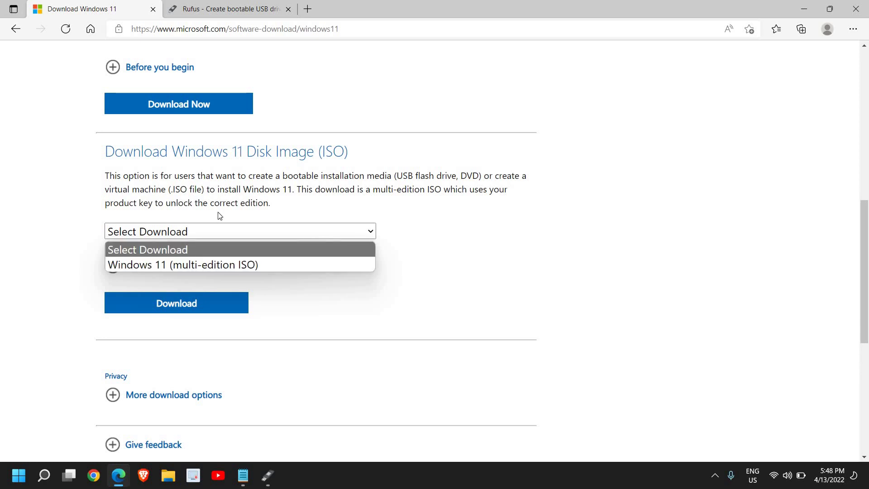
click(183, 264)
click(193, 304)
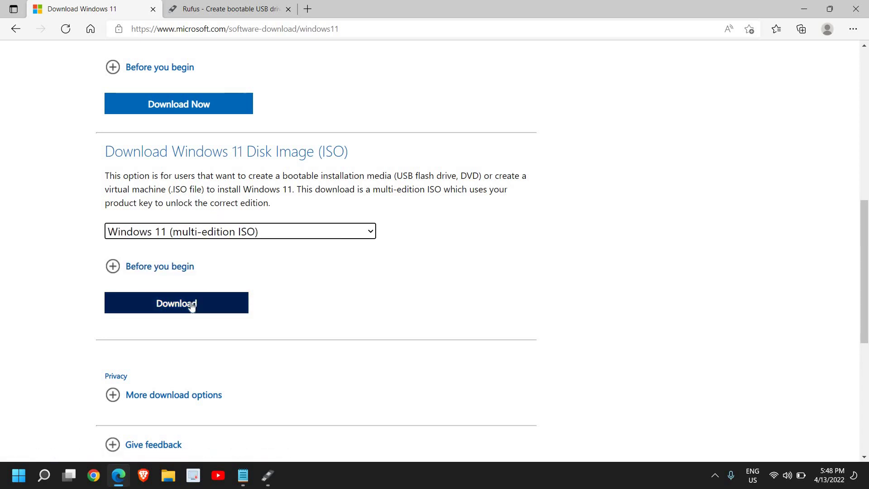
Confirm English (United States) as the product language, then return to Rufus
scroll(192, 307, down, 4)
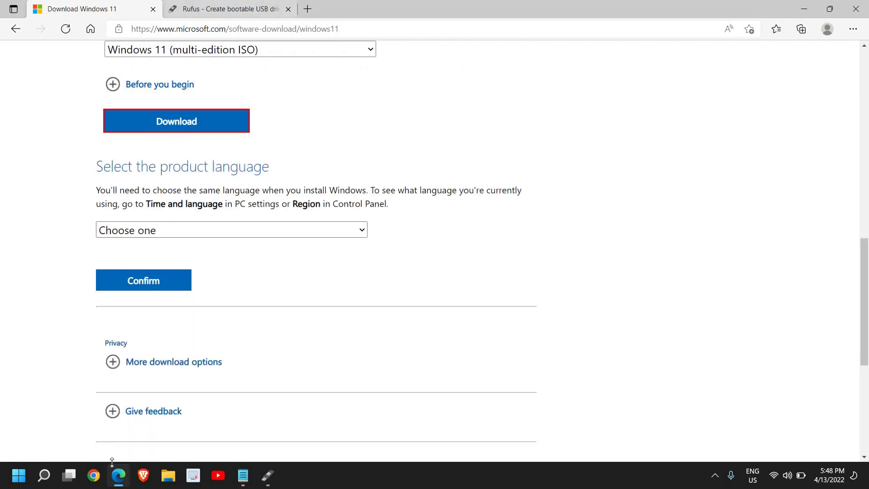
click(147, 229)
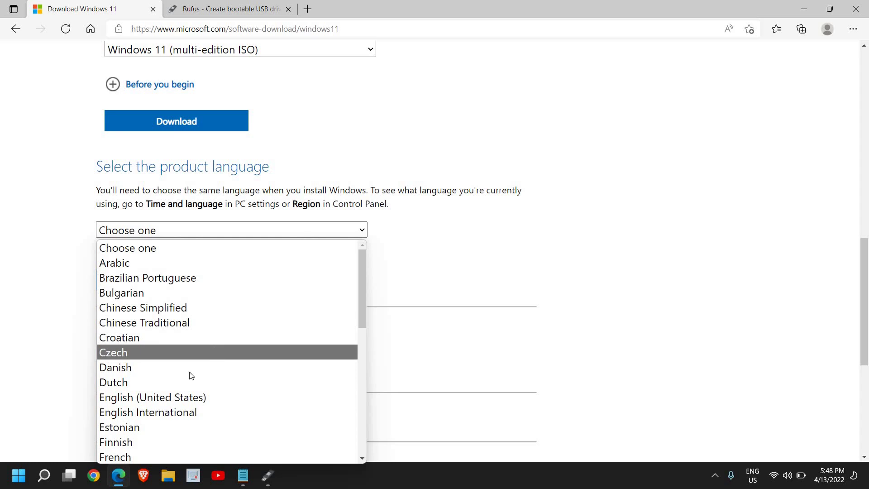
click(161, 398)
click(141, 290)
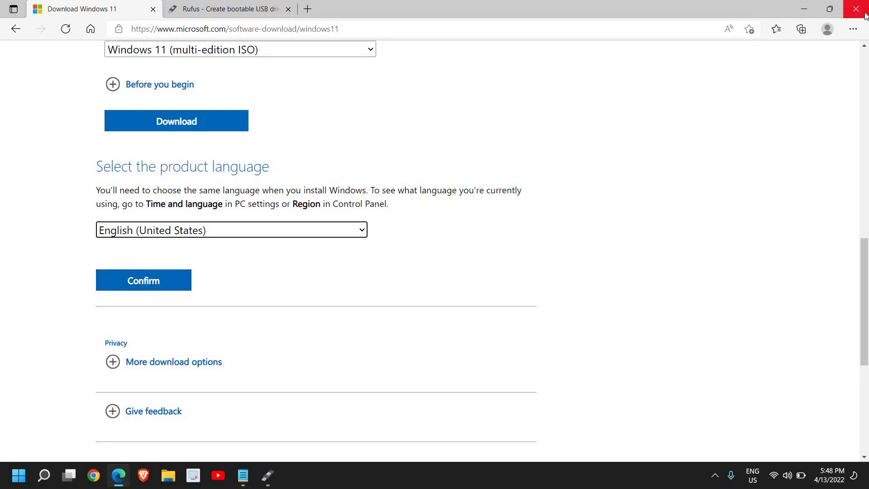
click(804, 9)
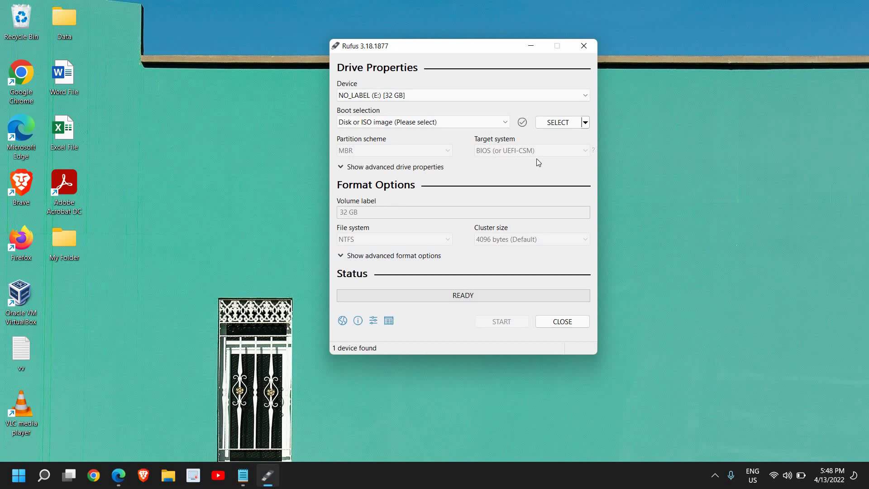
Load Win11_English_x64.iso from Documents > ISO into Rufus
click(565, 126)
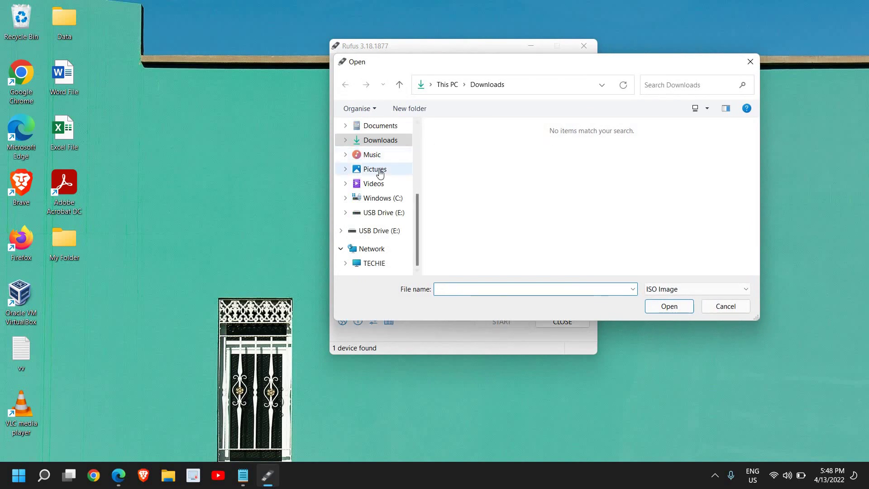
click(387, 126)
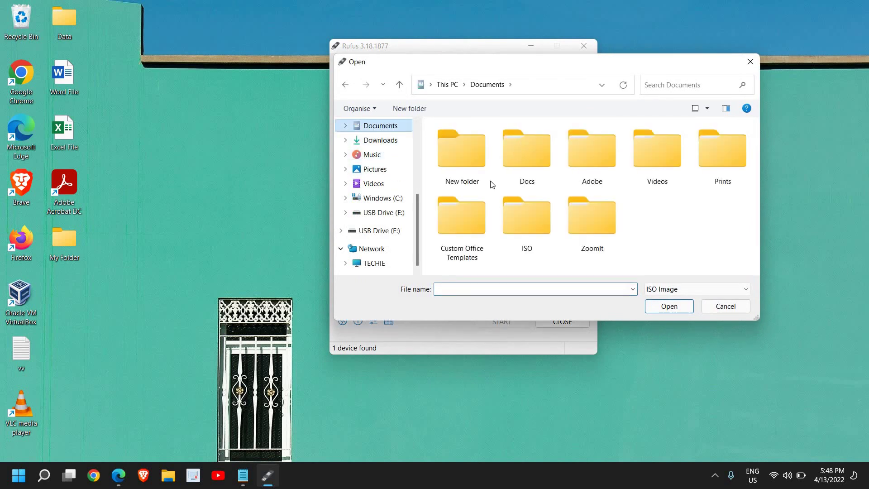
click(513, 235)
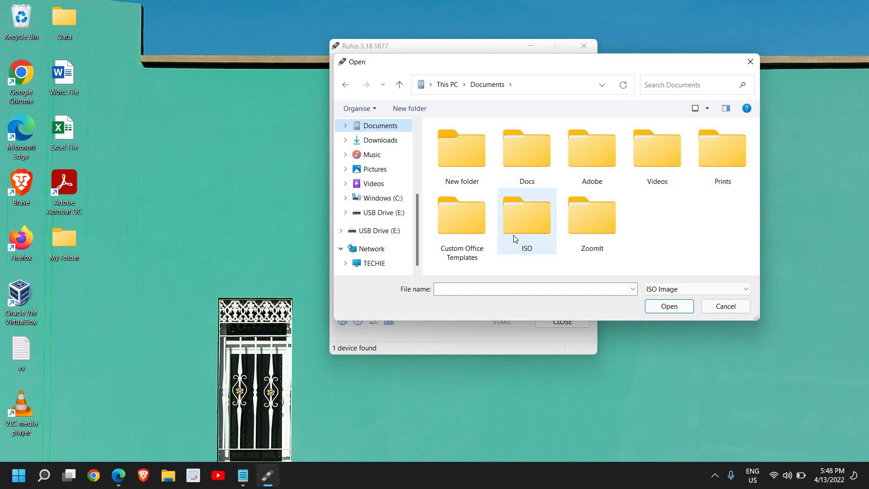
double_click(512, 234)
click(459, 181)
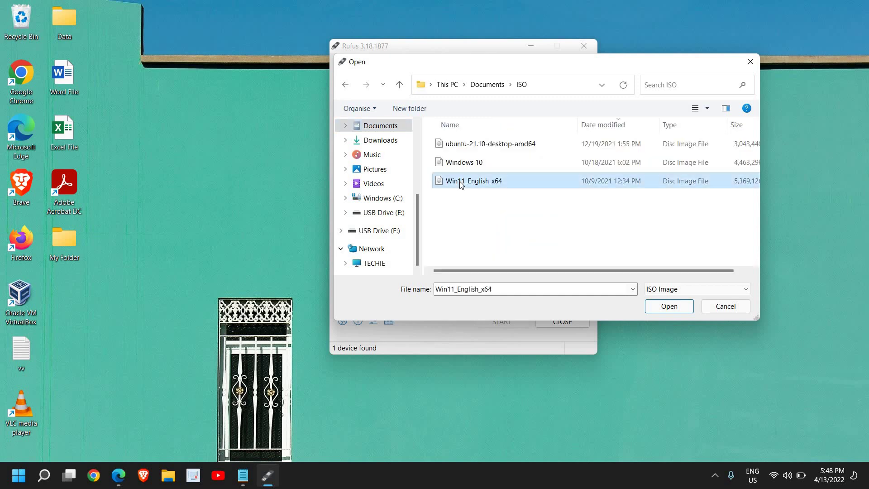
click(663, 306)
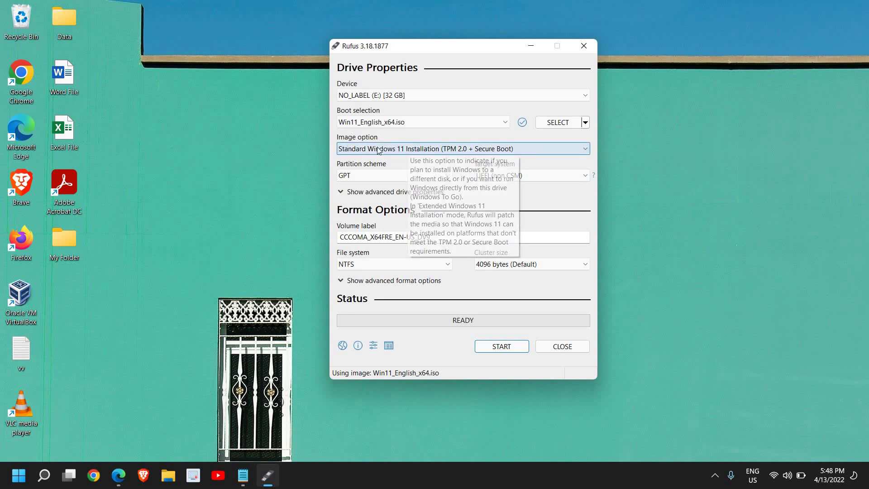
Choose 'Extended Windows 11 Installation (no TPM / no Secure Boot)' with GPT partition scheme
mouse_move(391, 153)
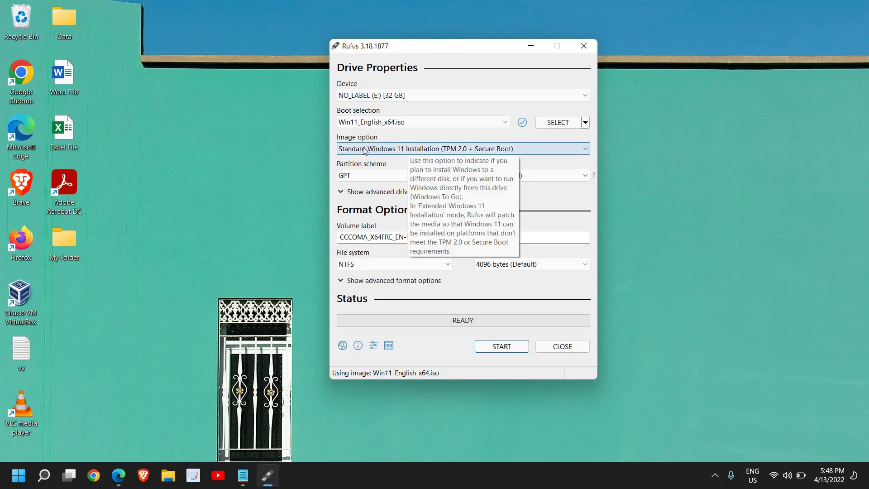
click(386, 151)
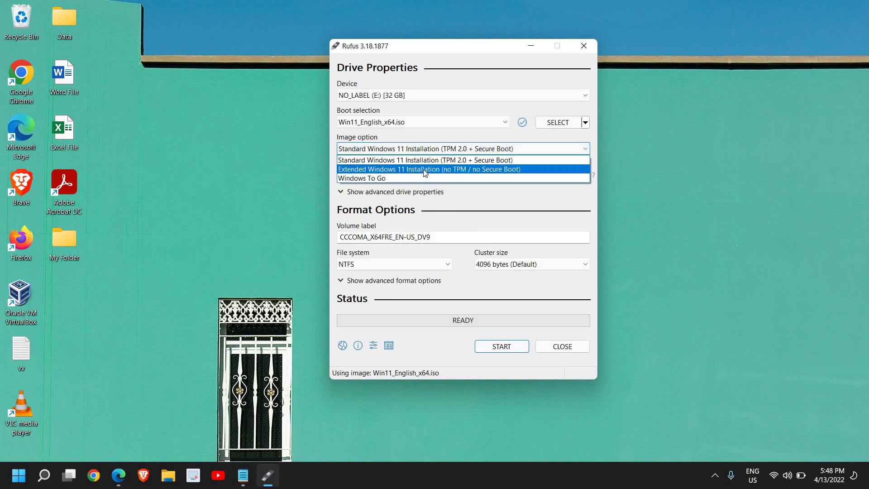
click(483, 171)
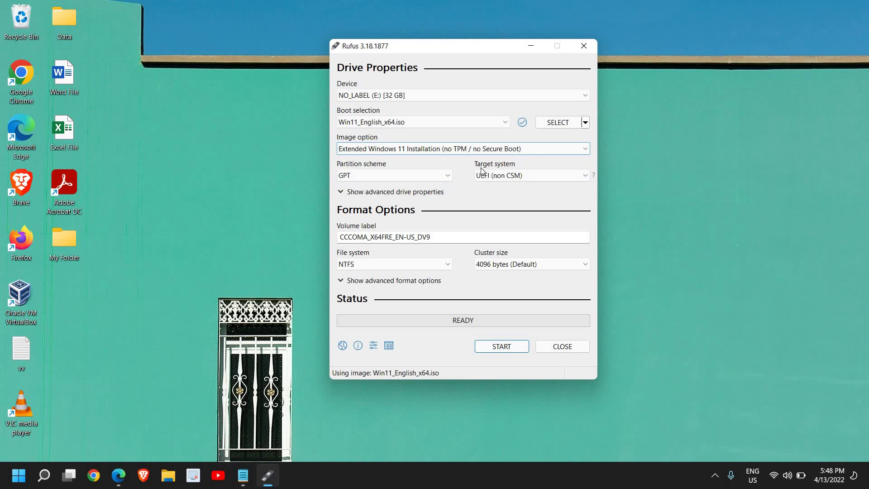
click(408, 175)
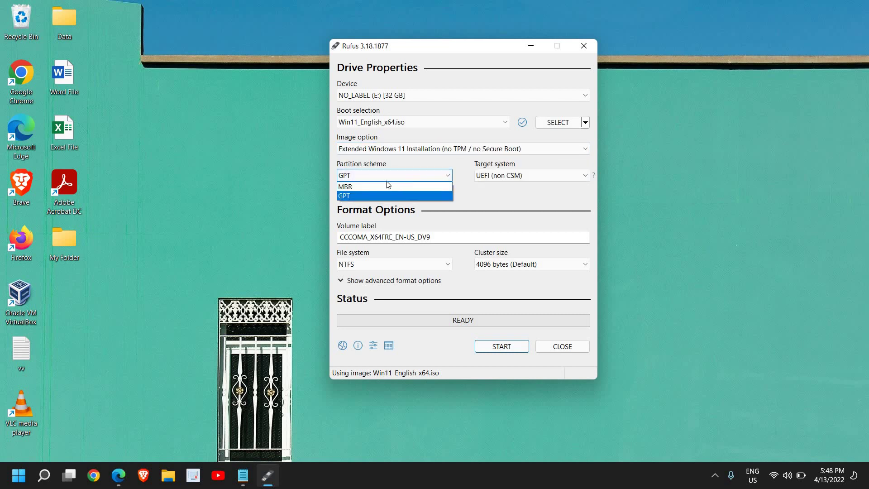
click(351, 198)
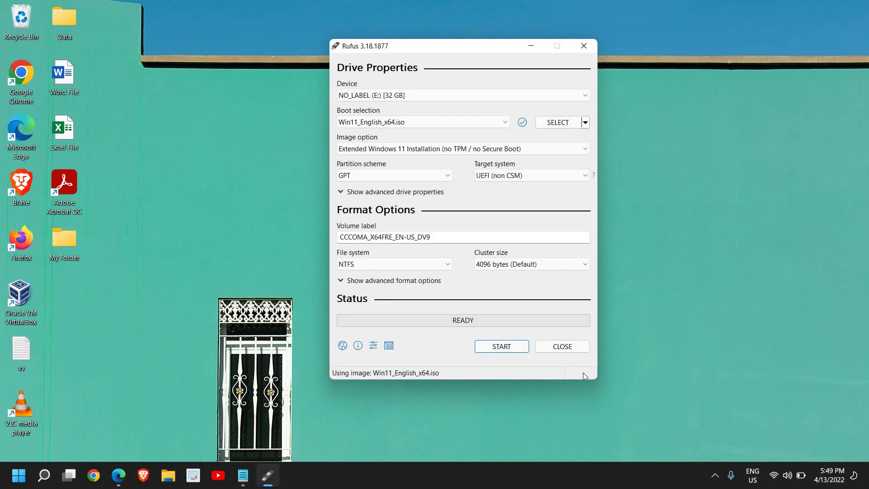
Close the Rufus window
click(562, 347)
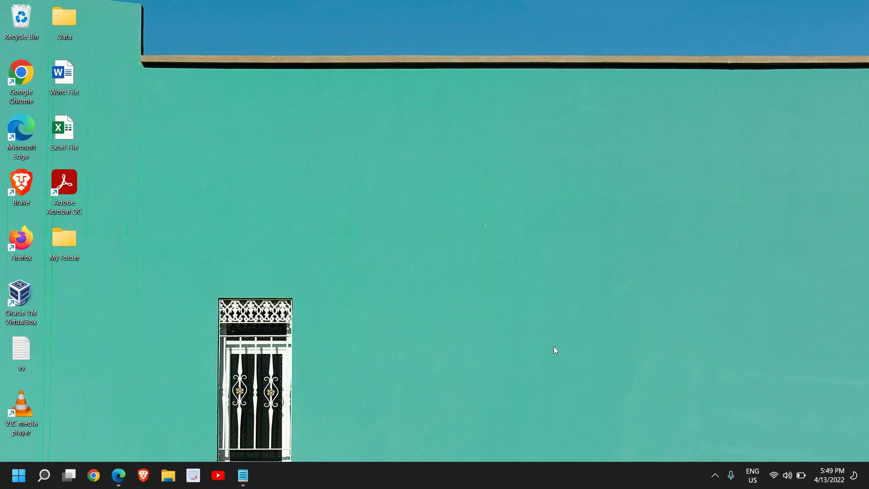